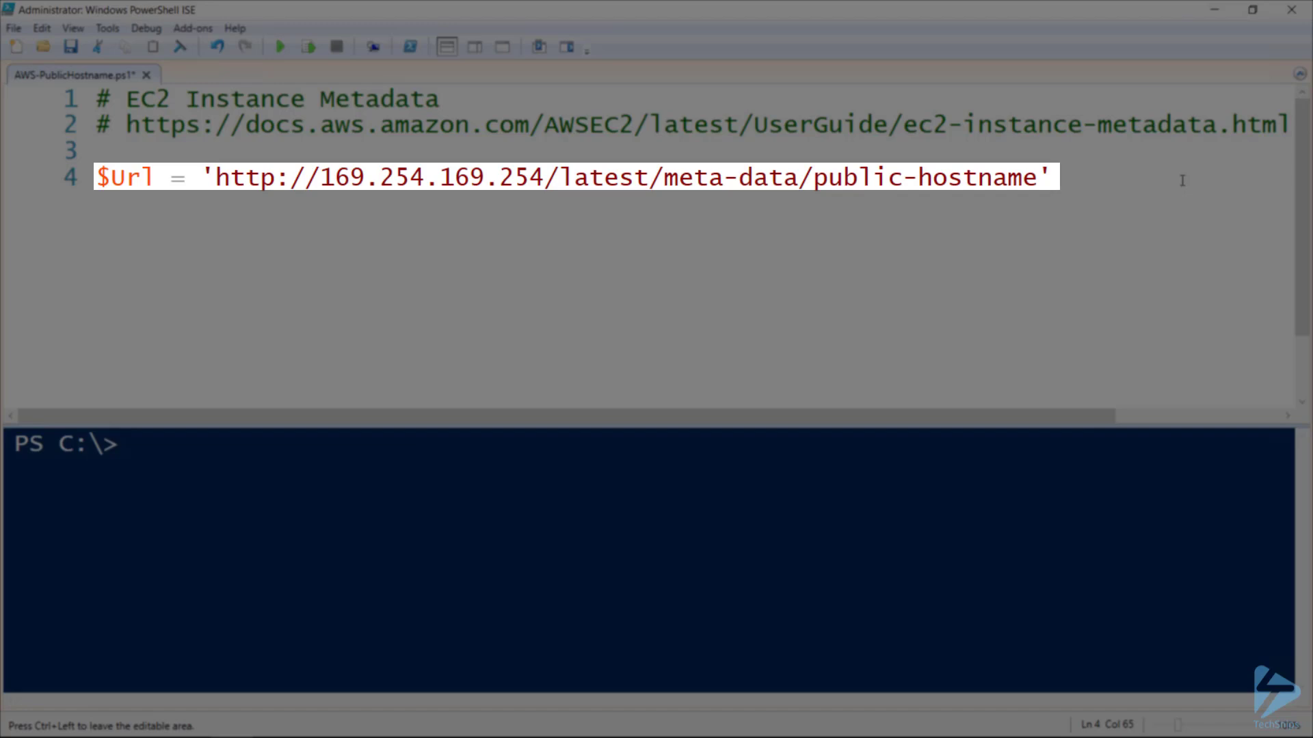
# Run the $Url assignment and the Invoke-RestMethod line to print the instance's public hostname.
pyautogui.press('F8')
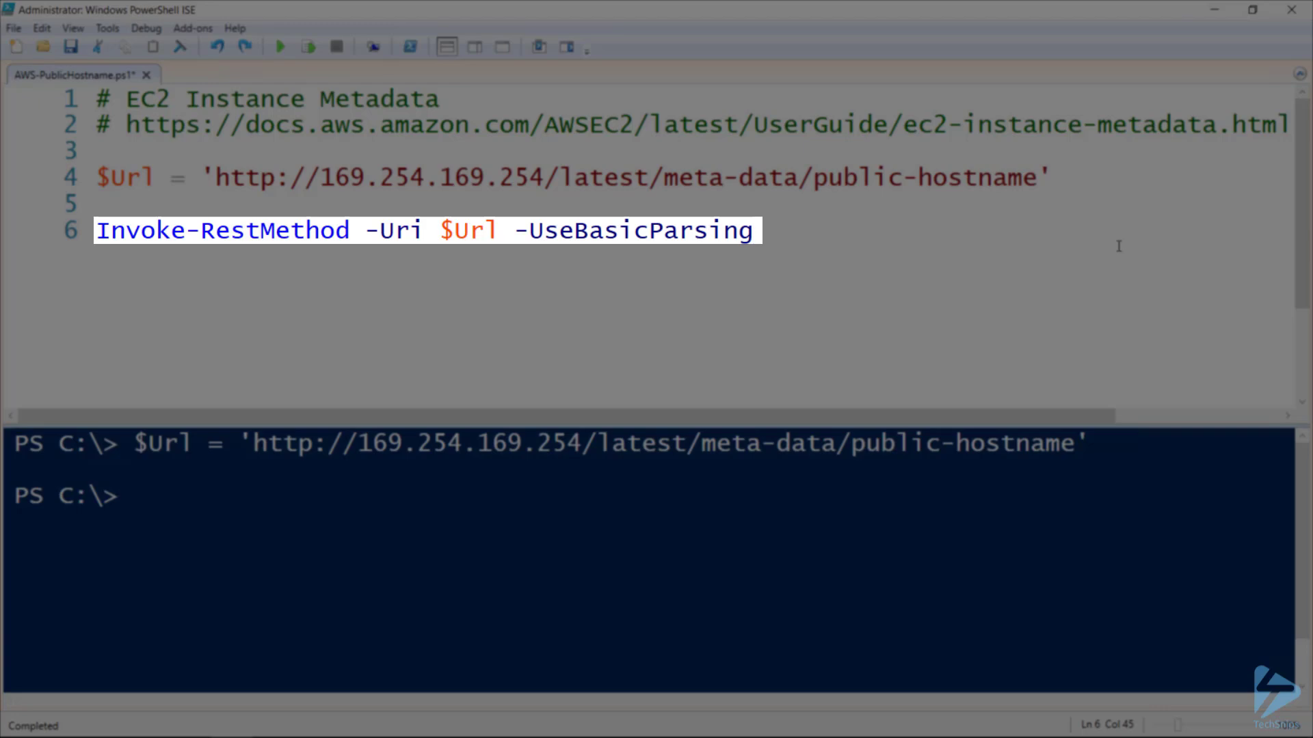
pyautogui.press('F8')
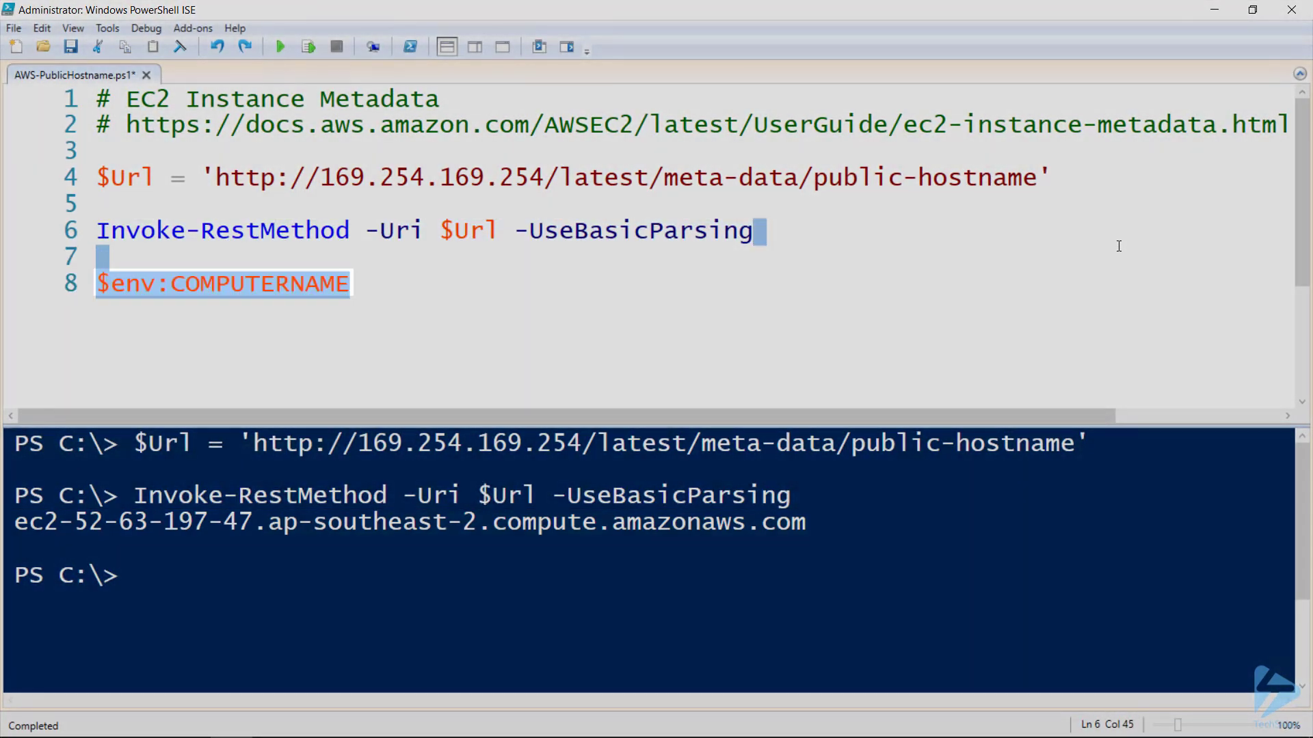
# Run the $env:COMPUTERNAME line to print EC2AMAZ-11BEBU5 in the console.
pyautogui.press('End')
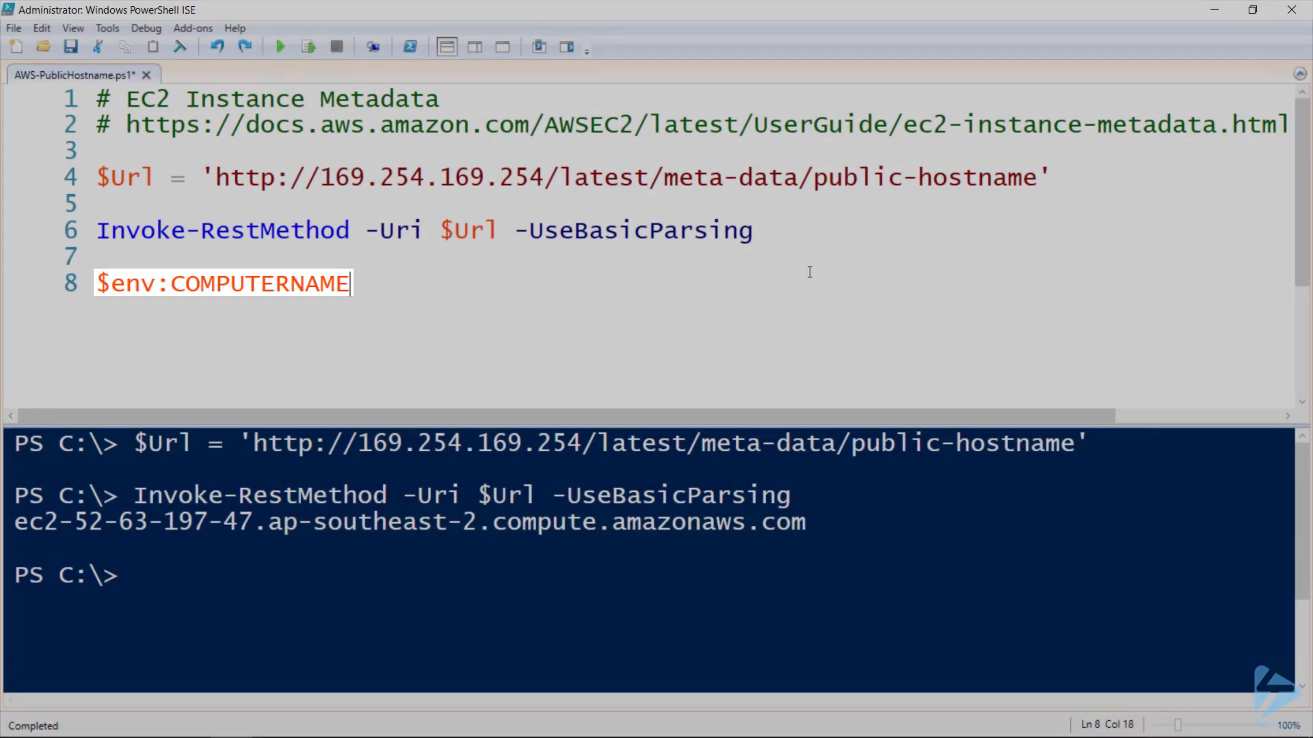
pyautogui.press('F8')
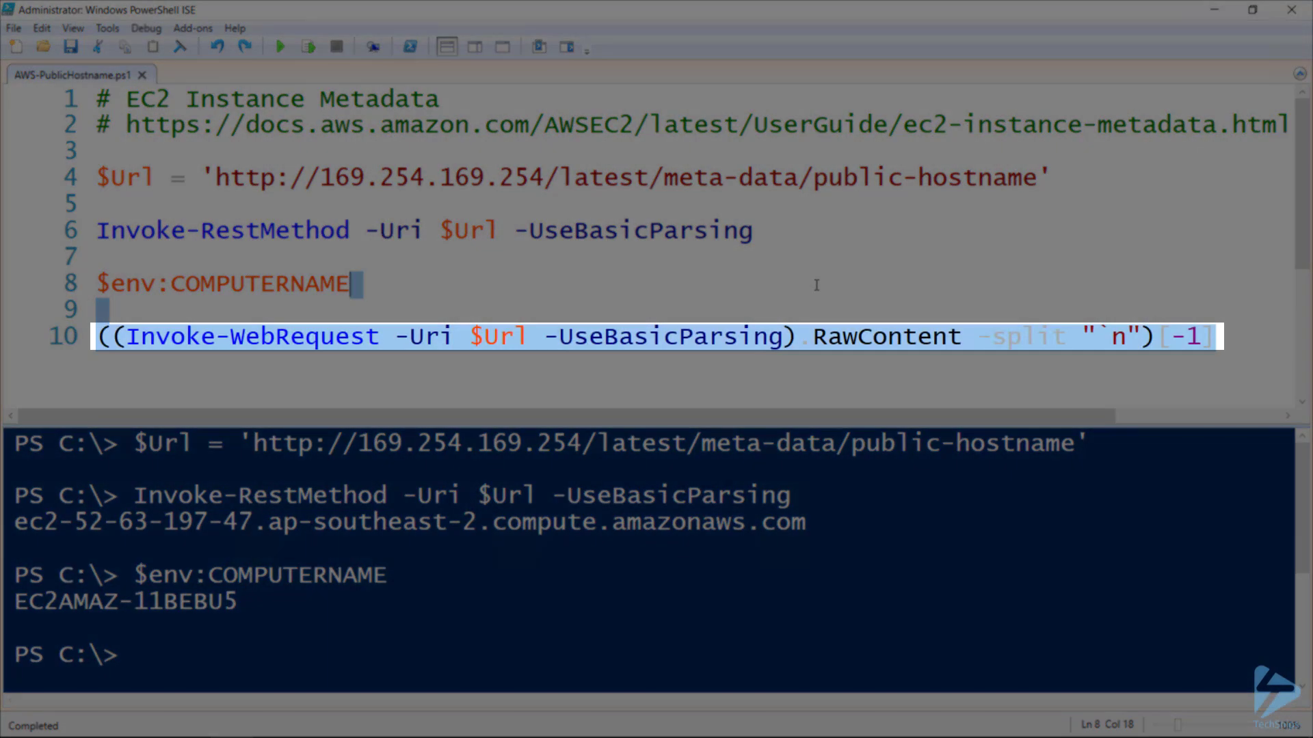
# Run the Invoke-WebRequest RawContent split line on line 10 to print the public hostname.
pyautogui.click(872, 303)
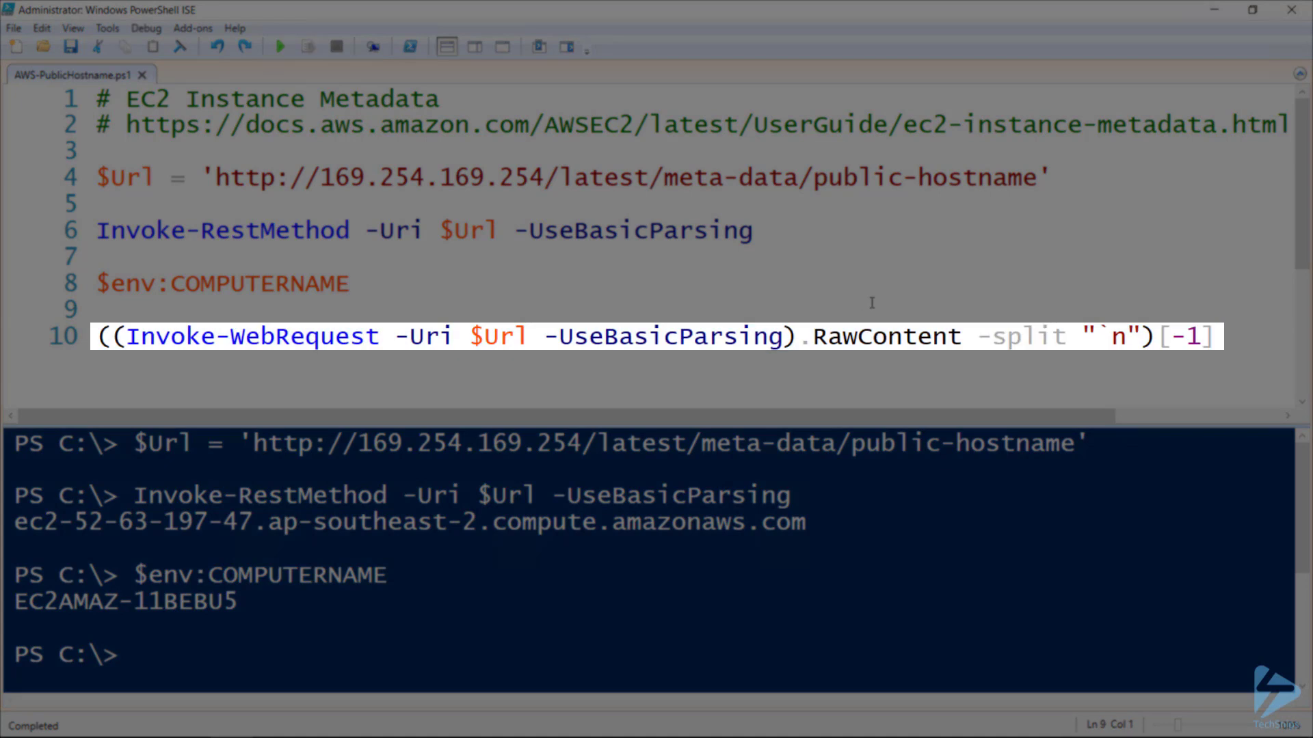
pyautogui.click(1248, 337)
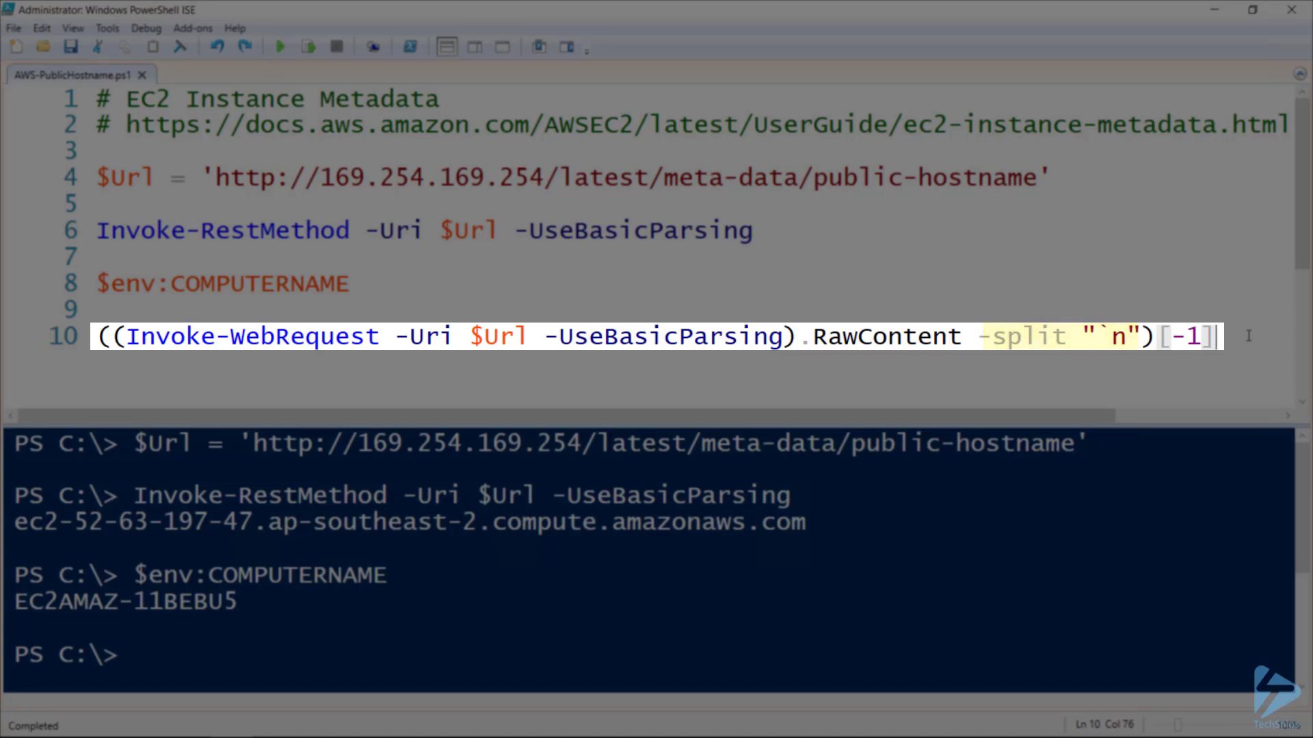
pyautogui.press('F8')
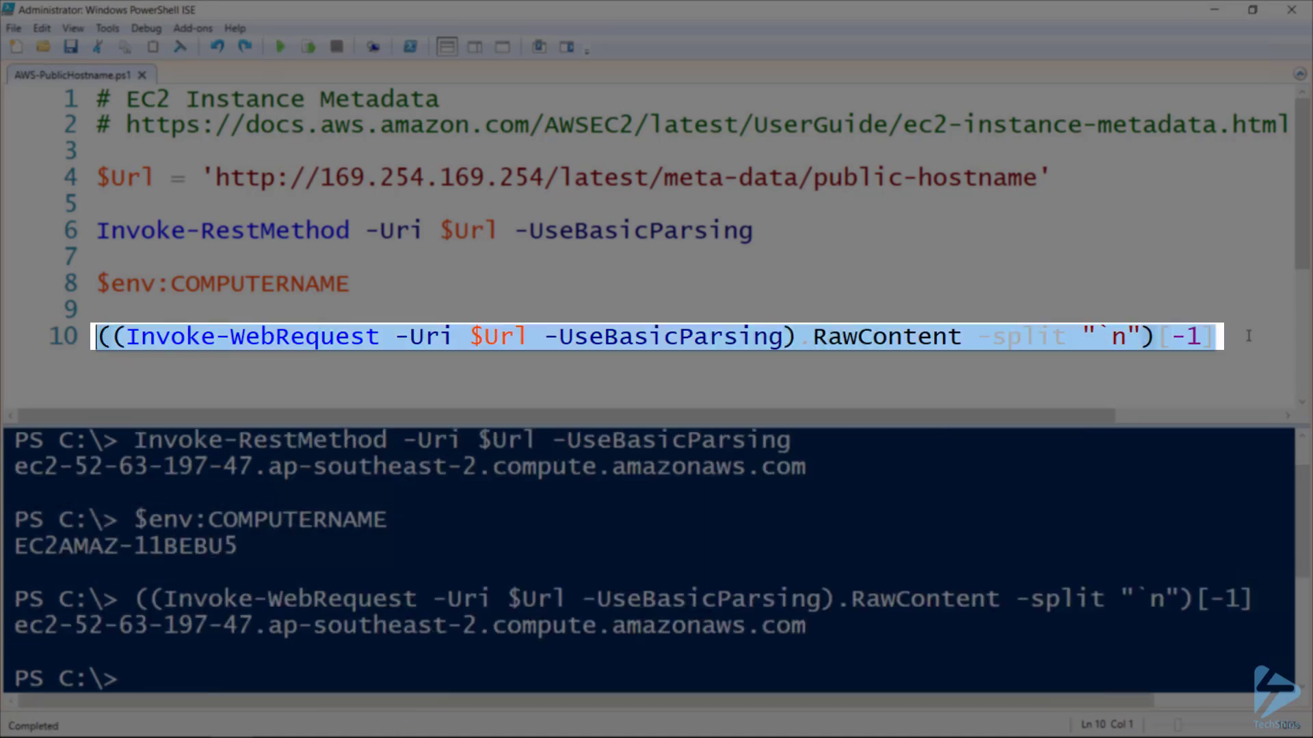